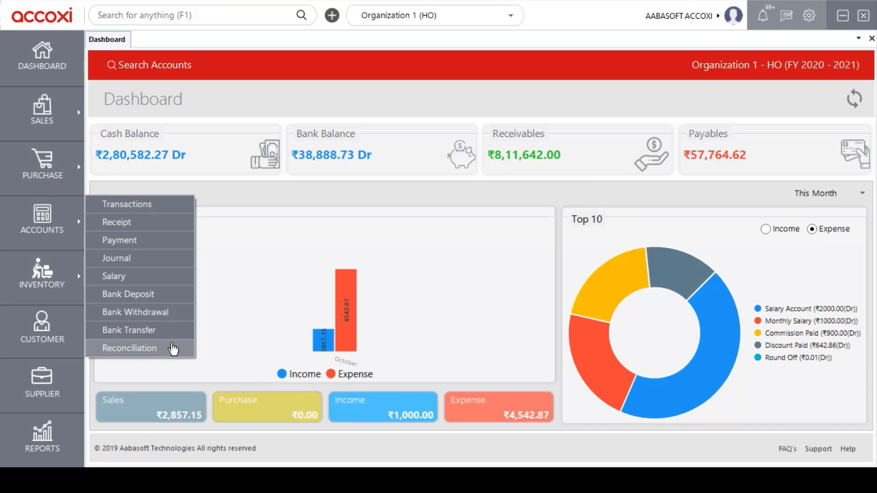
# Open the Reconciliation page for accounts and look through its full list of bank transactions.
pyautogui.click(172, 349)
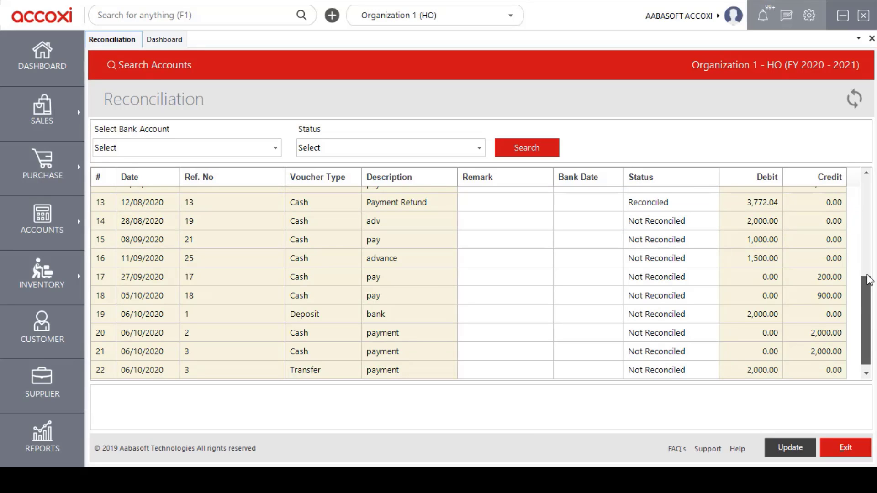
pyautogui.scroll(2, 865, 215)
pyautogui.scroll(3, 865, 215)
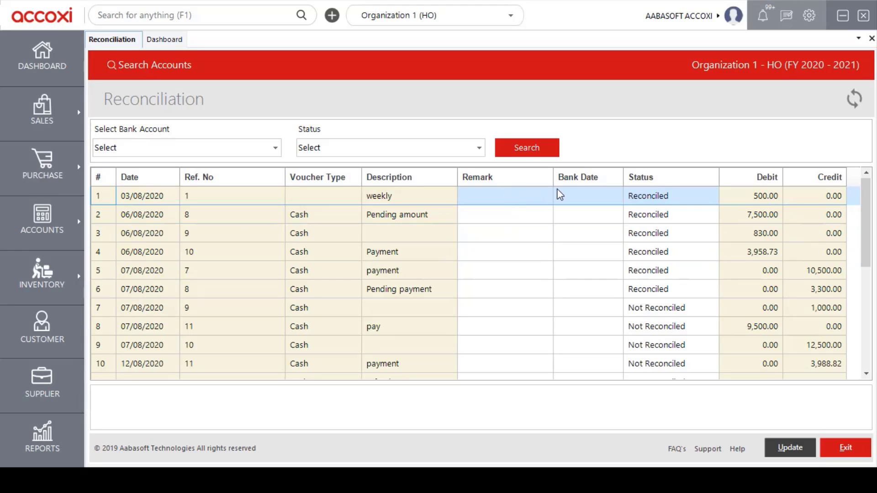
# Examine the editable Remark, Bank Date and Status fields of the first transaction, including the available status options, without changing them.
pyautogui.click(517, 196)
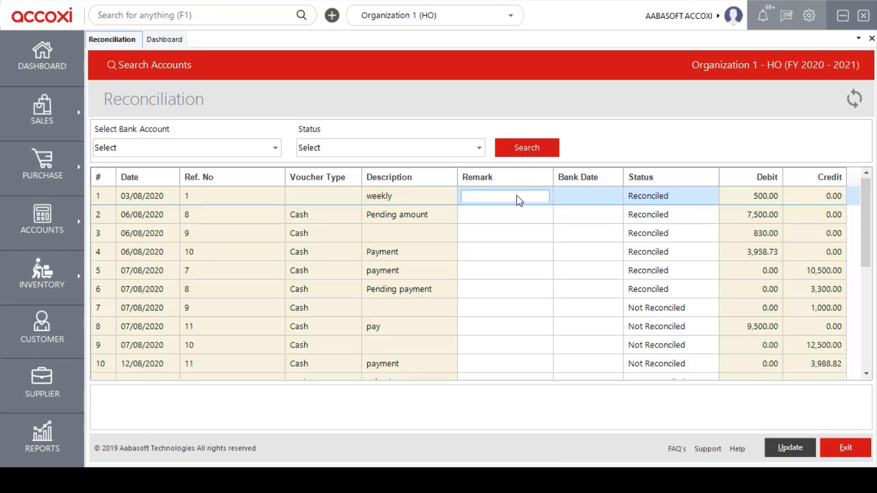
pyautogui.click(566, 201)
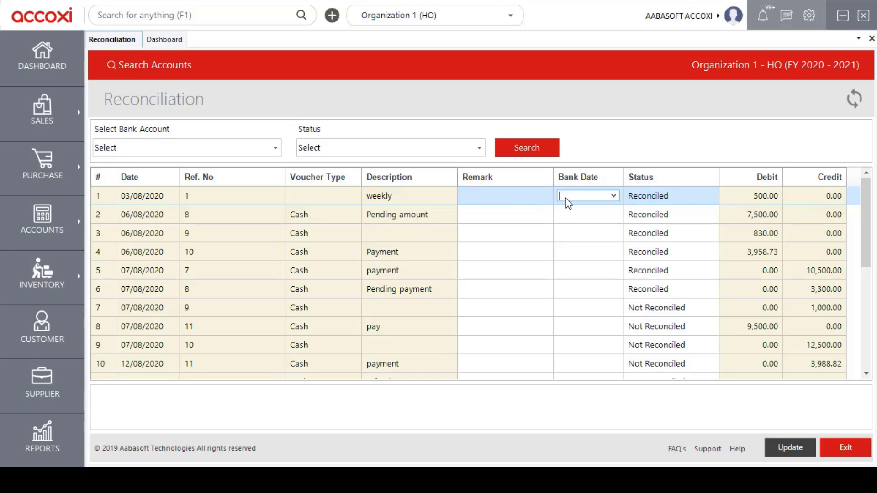
pyautogui.click(613, 196)
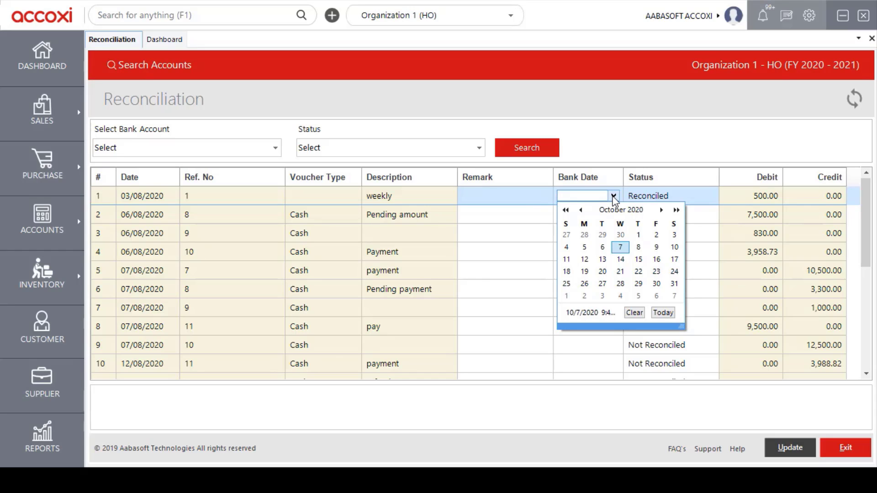
pyautogui.click(614, 196)
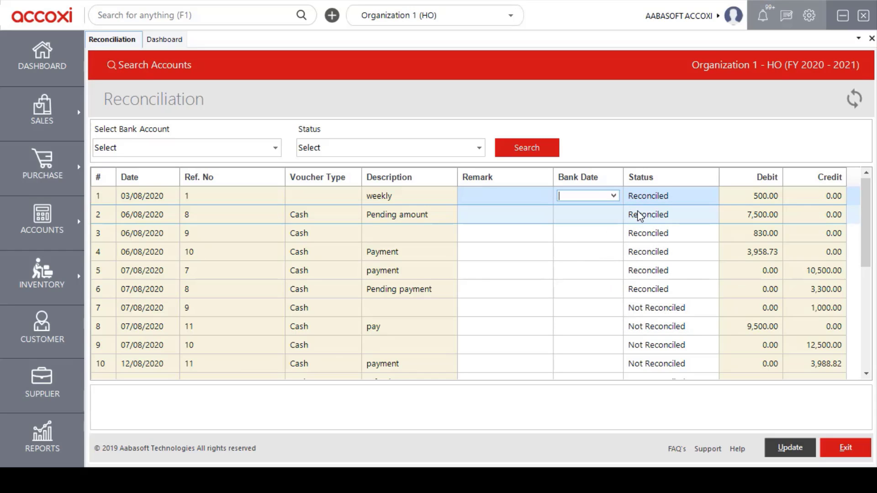
pyautogui.click(676, 199)
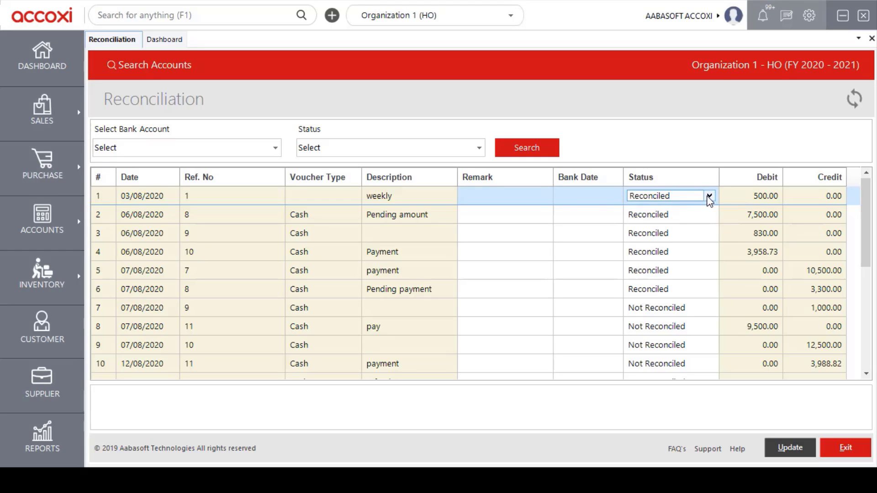
pyautogui.click(710, 197)
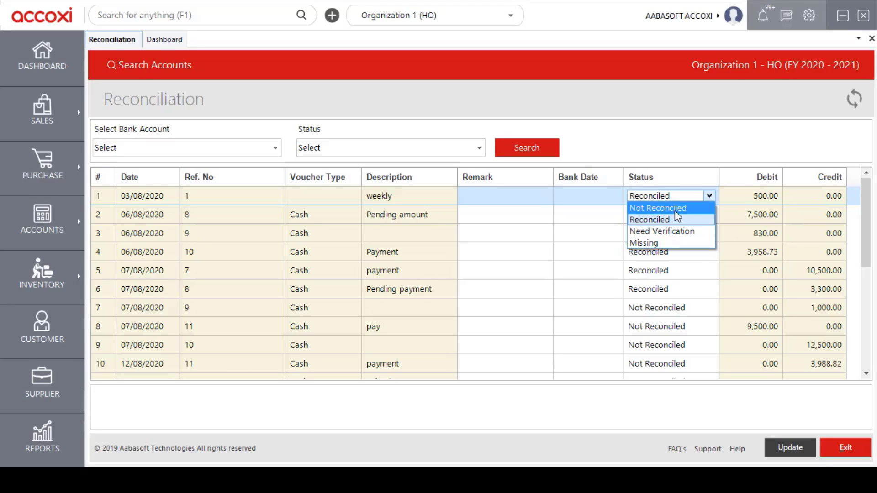
pyautogui.click(709, 196)
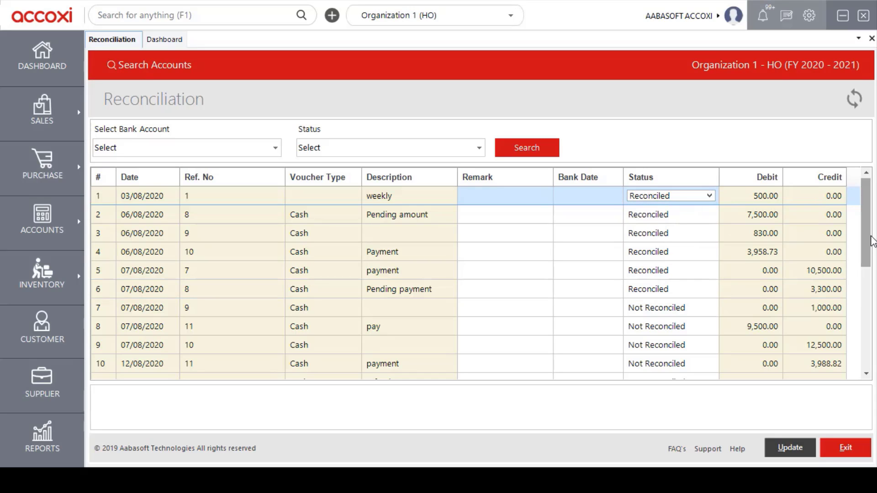
pyautogui.moveTo(868, 243); pyautogui.dragTo(869, 274)
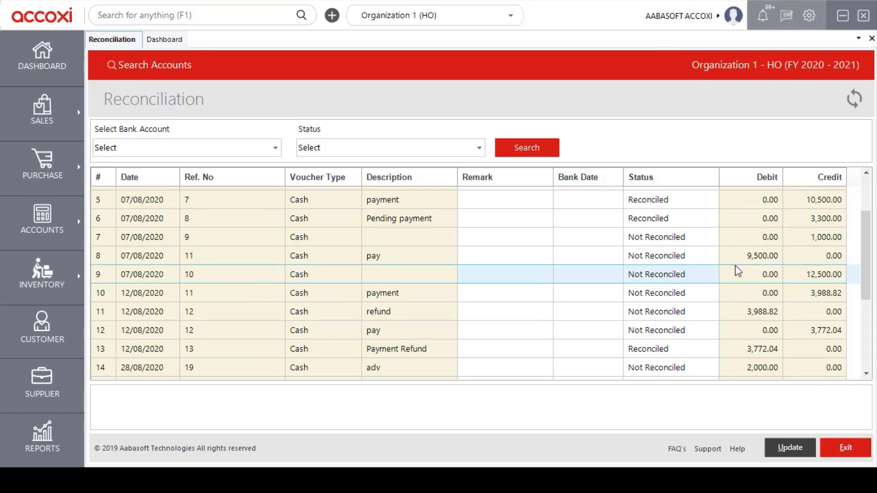
pyautogui.scroll(2, 713, 268)
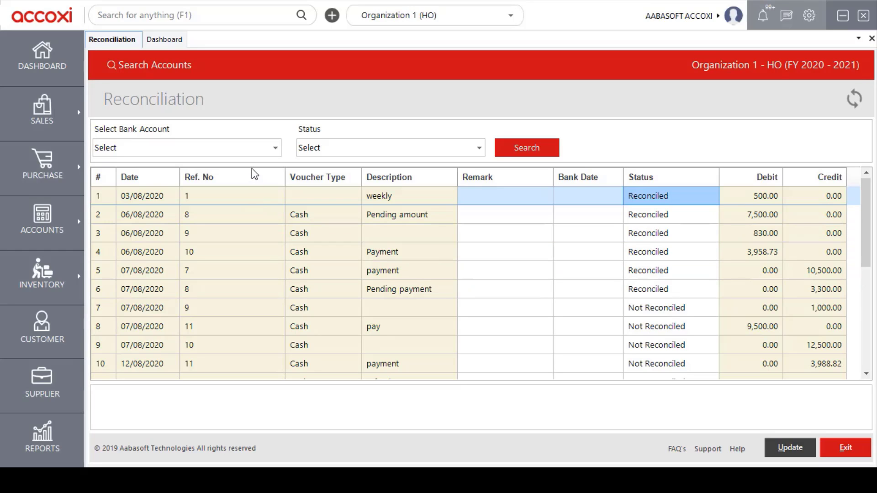
# Filter the reconciliation list to the Federal Bank account and run the search.
pyautogui.click(275, 148)
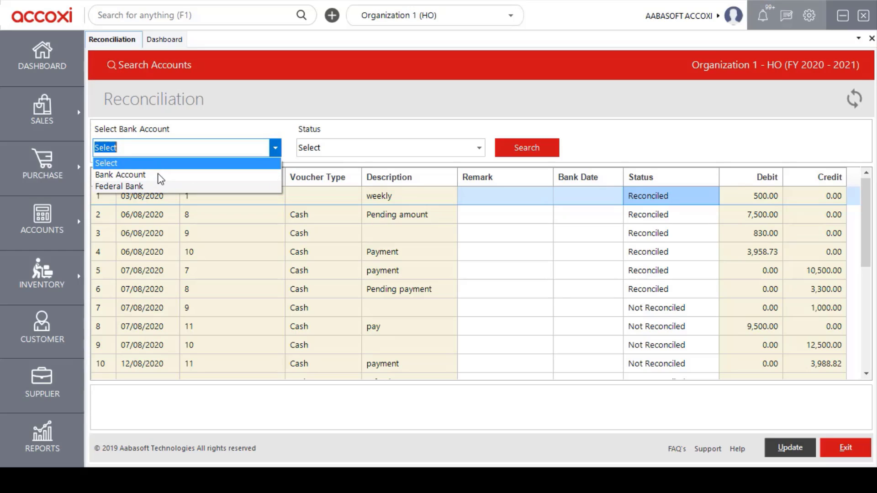
pyautogui.click(149, 188)
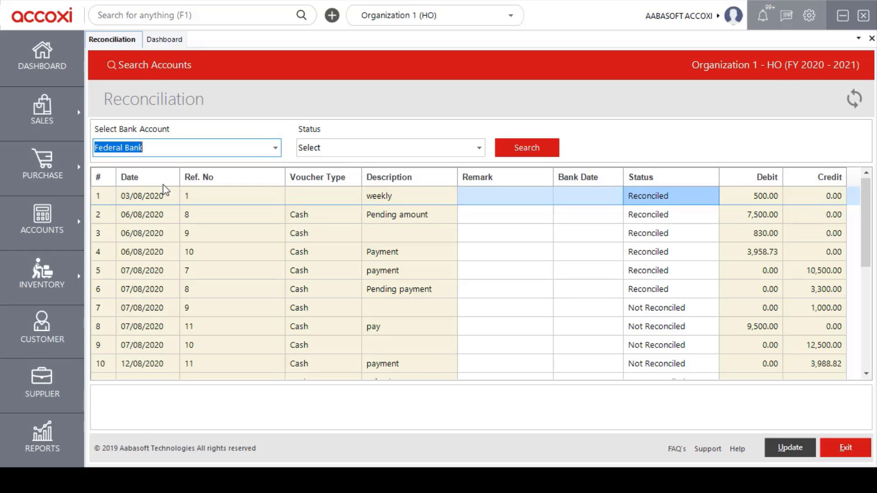
pyautogui.click(276, 148)
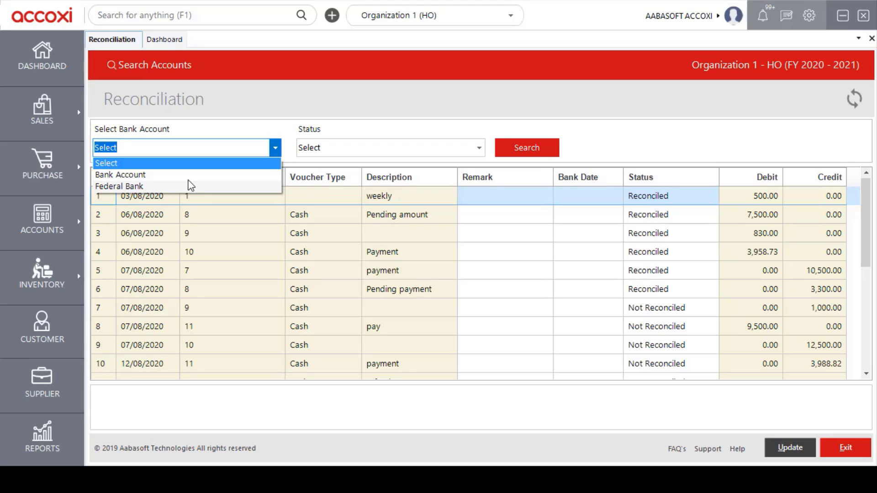
pyautogui.click(153, 187)
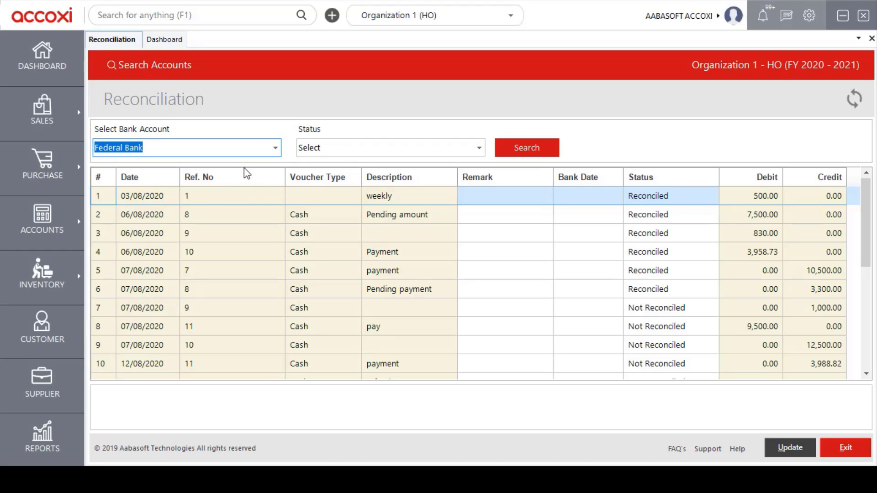
pyautogui.click(519, 155)
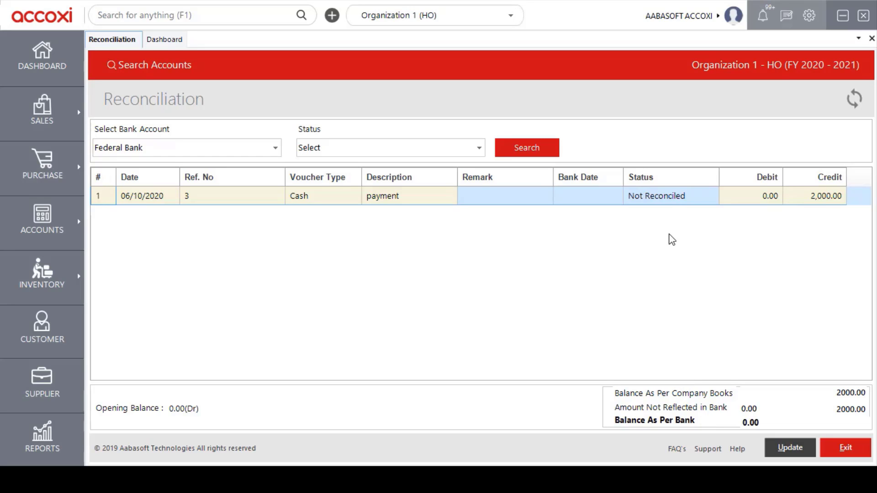
# Set the status of the Federal Bank payment dated 06/10/2020 to Reconciled and save the update.
pyautogui.click(672, 200)
pyautogui.click(686, 199)
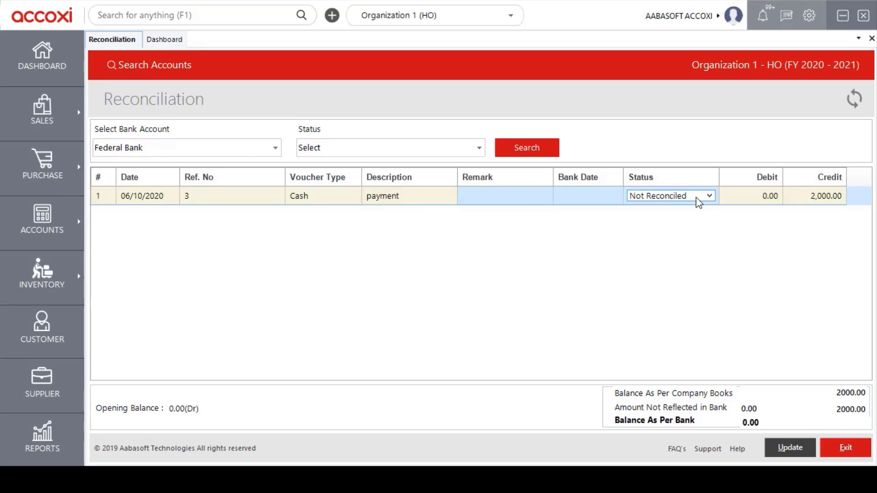
pyautogui.click(709, 196)
pyautogui.click(666, 221)
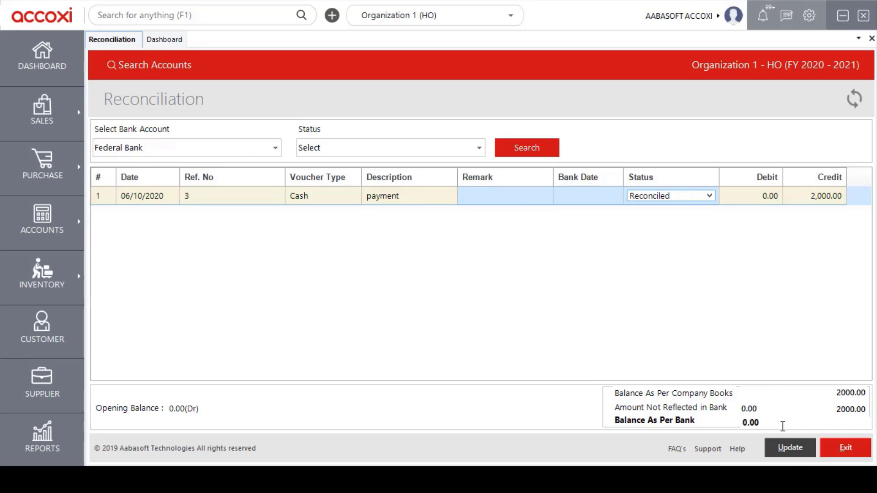
pyautogui.click(787, 455)
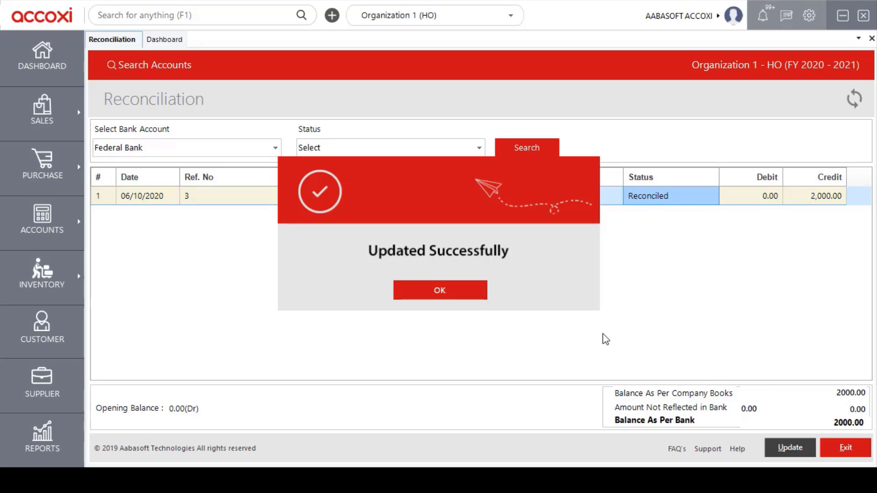
pyautogui.click(485, 298)
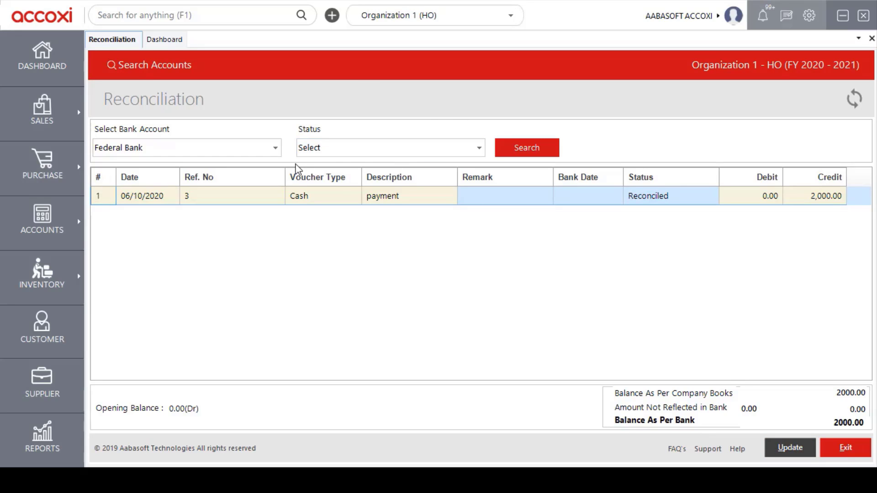
# Reset the bank account filter to Select and search for all transactions with the status Not Reconciled.
pyautogui.click(276, 154)
pyautogui.click(225, 165)
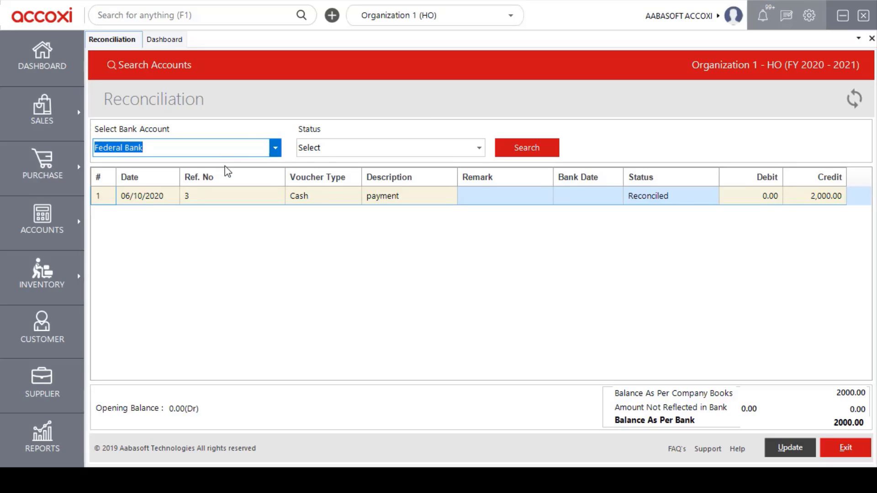
pyautogui.click(482, 150)
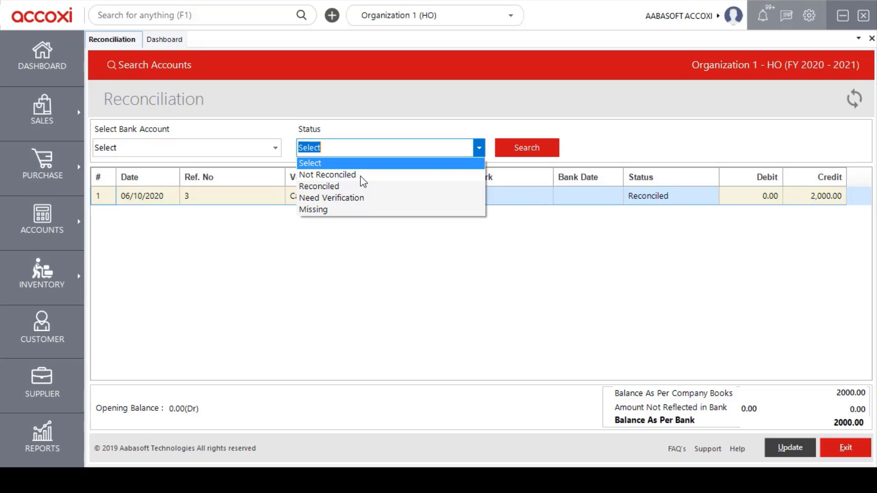
pyautogui.click(327, 175)
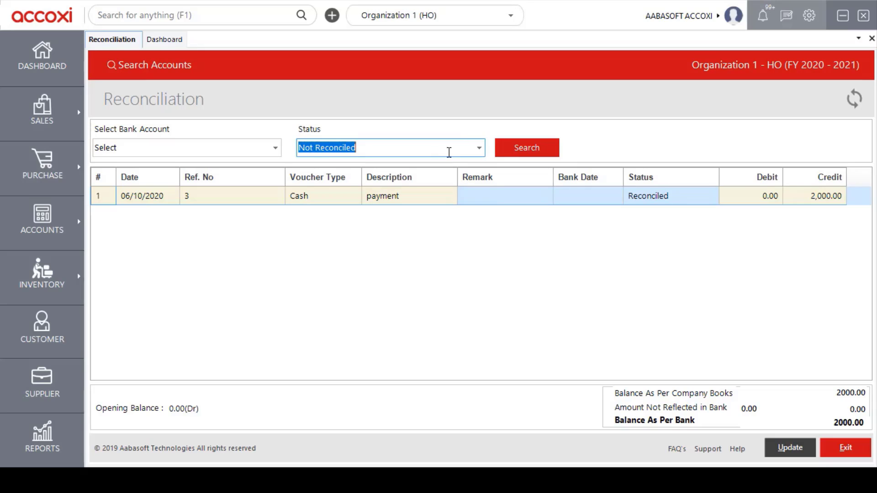
pyautogui.click(525, 155)
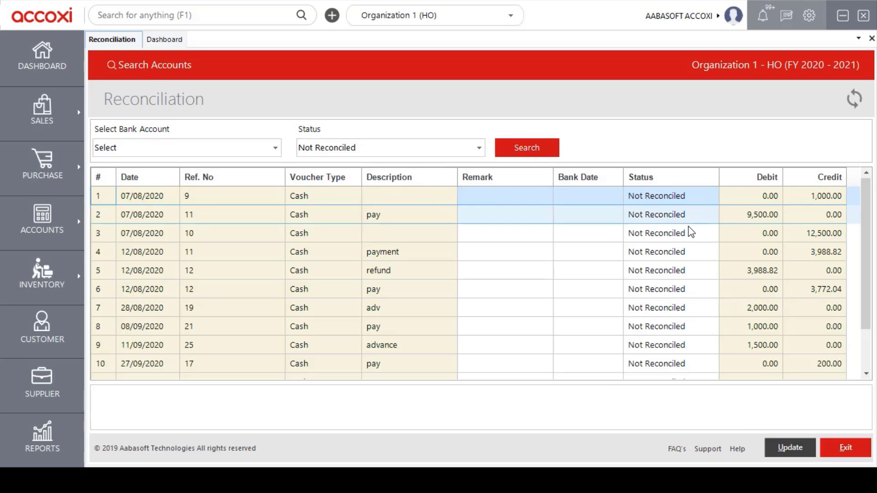
pyautogui.moveTo(867, 242)
pyautogui.mouseDown()
pyautogui.moveTo(869, 288)
pyautogui.moveTo(868, 248)
pyautogui.mouseUp()
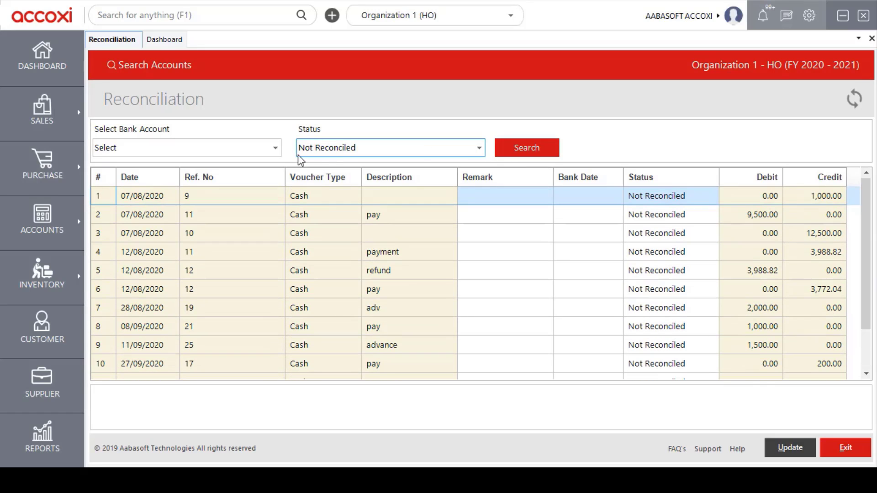
# Narrow the Not Reconciled search to the account named Bank Account and review the listed transactions.
pyautogui.click(275, 148)
pyautogui.click(178, 175)
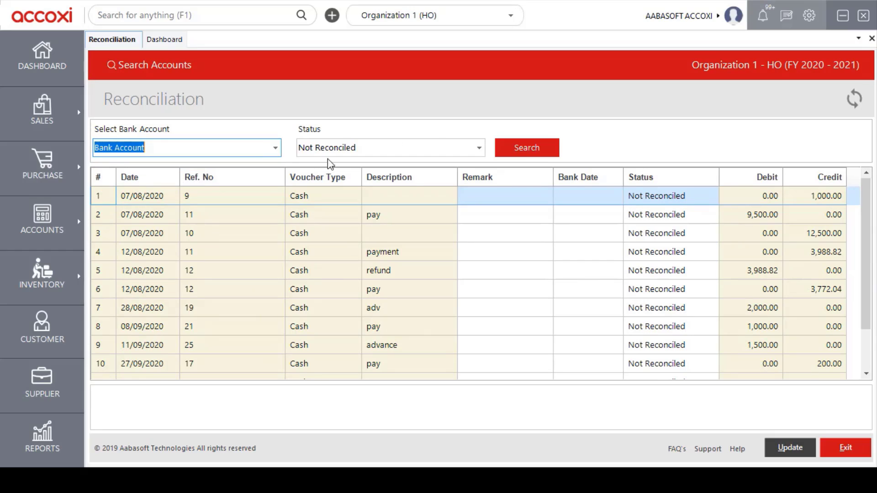
pyautogui.click(539, 151)
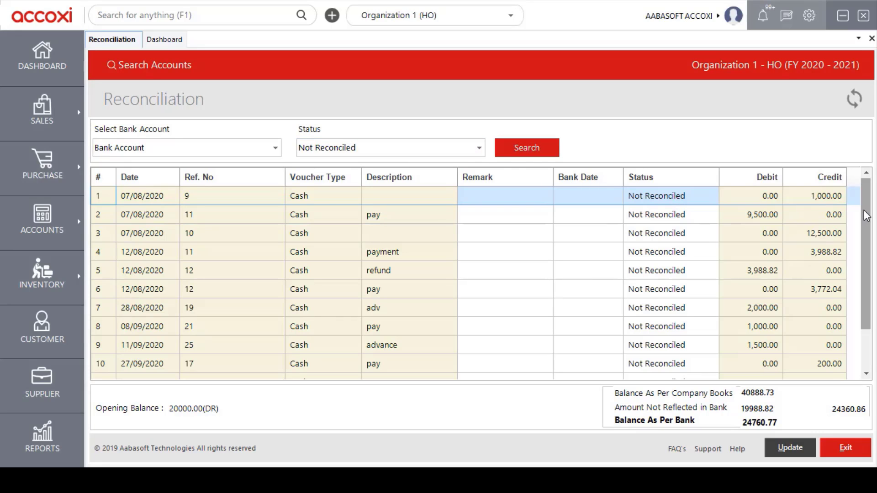
pyautogui.moveTo(866, 215)
pyautogui.mouseDown()
pyautogui.moveTo(868, 261)
pyautogui.moveTo(866, 215)
pyautogui.mouseUp()
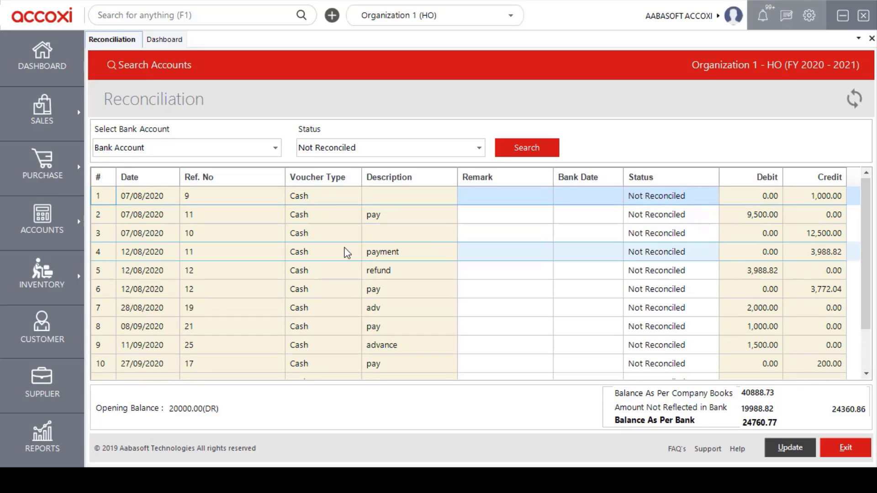